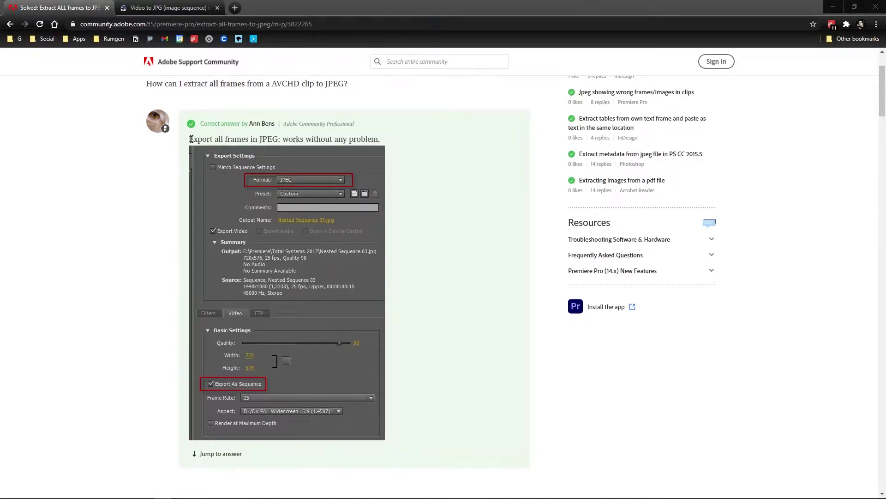
# - Move to the ezgif Video to JPG converter page and scroll through its upload instructions
pyautogui.moveTo(191, 139); pyautogui.dragTo(380, 139)
pyautogui.click(422, 151)
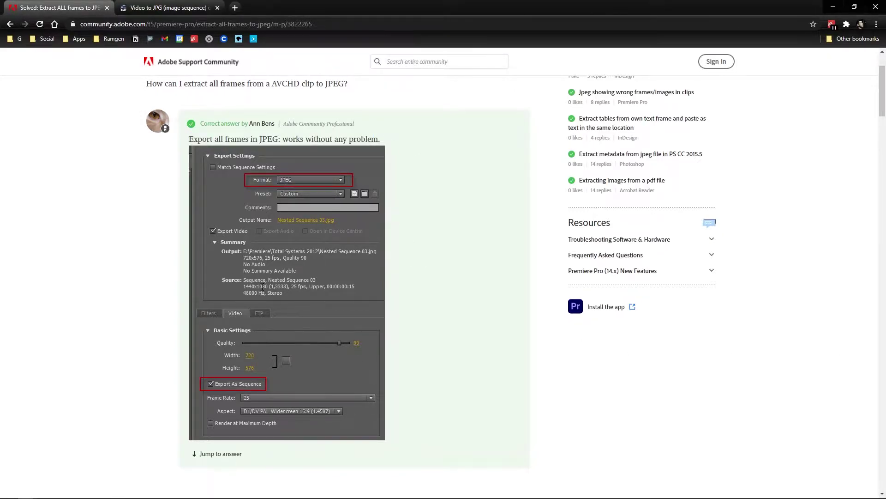
pyautogui.click(130, 8)
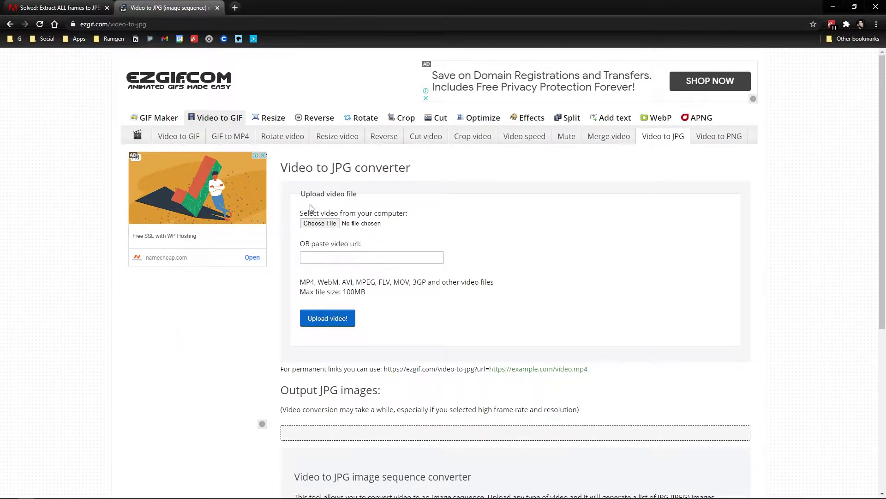
pyautogui.moveTo(303, 208); pyautogui.dragTo(396, 217)
pyautogui.click(431, 241)
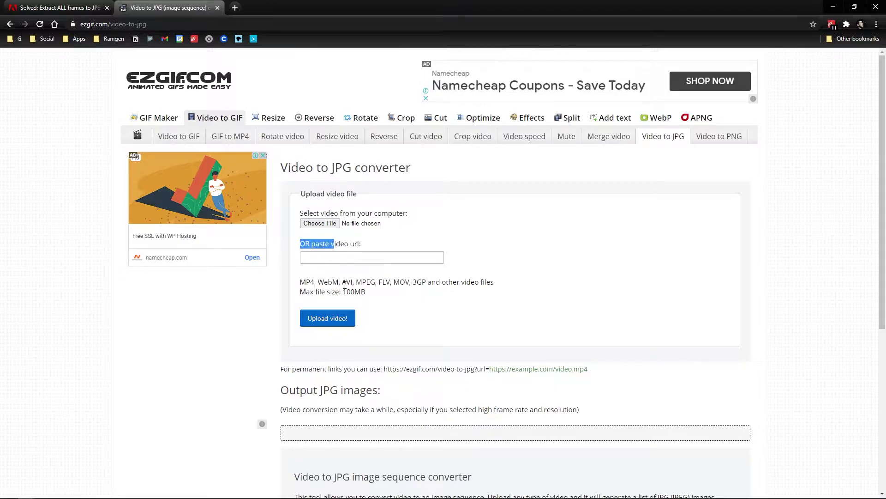
pyautogui.scroll(-3, 443, 266)
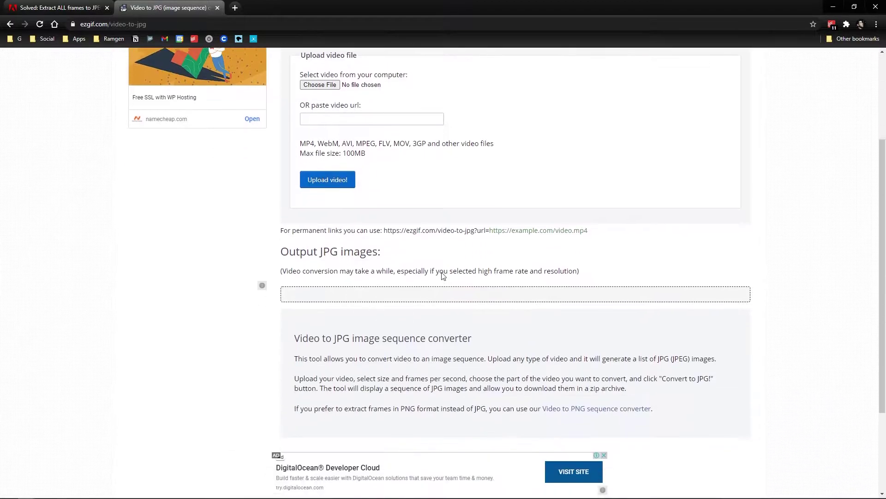
pyautogui.scroll(-3, 390, 370)
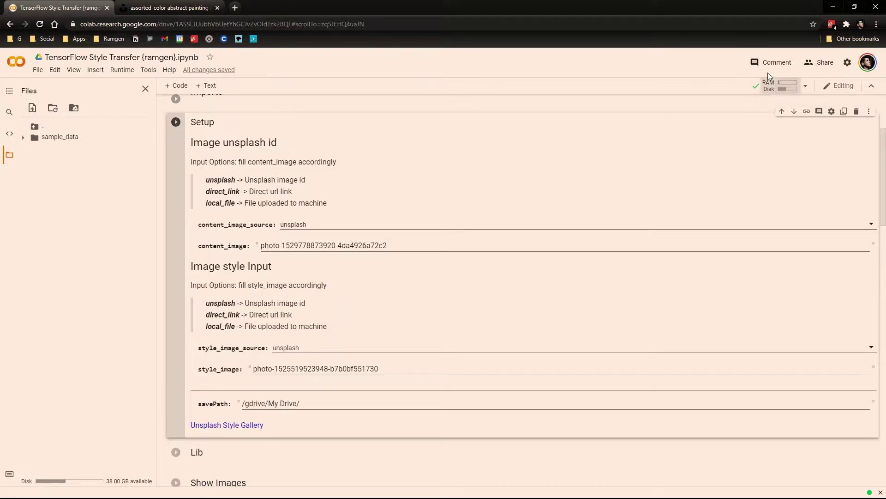
# - Run the 'See what GPU you have' cell under Prep, then select the Setup cell
pyautogui.scroll(3, 323, 190)
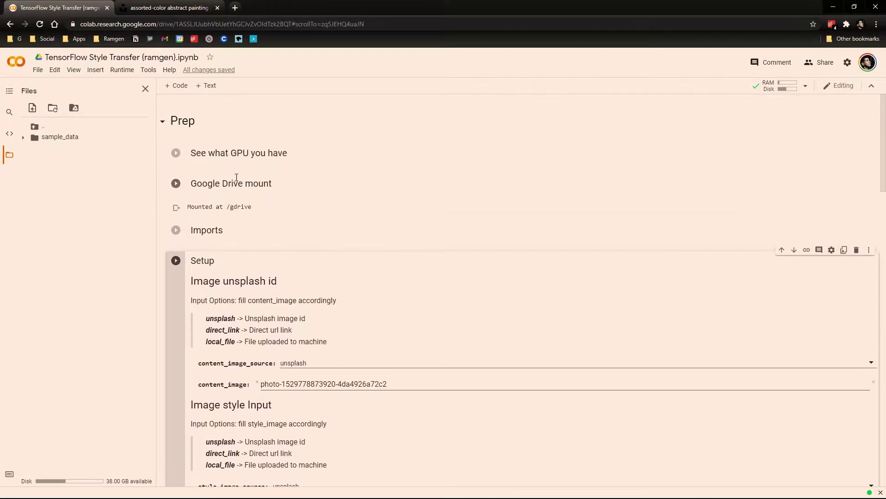
pyautogui.click(174, 154)
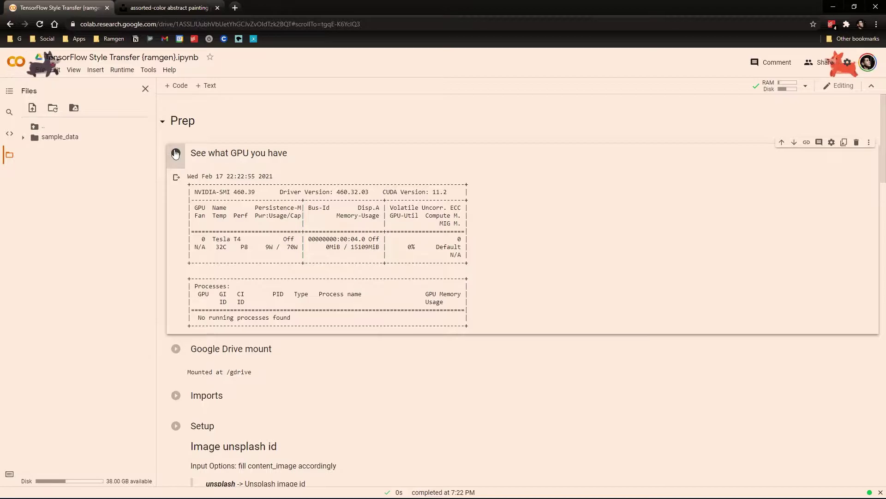
pyautogui.scroll(-6, 273, 199)
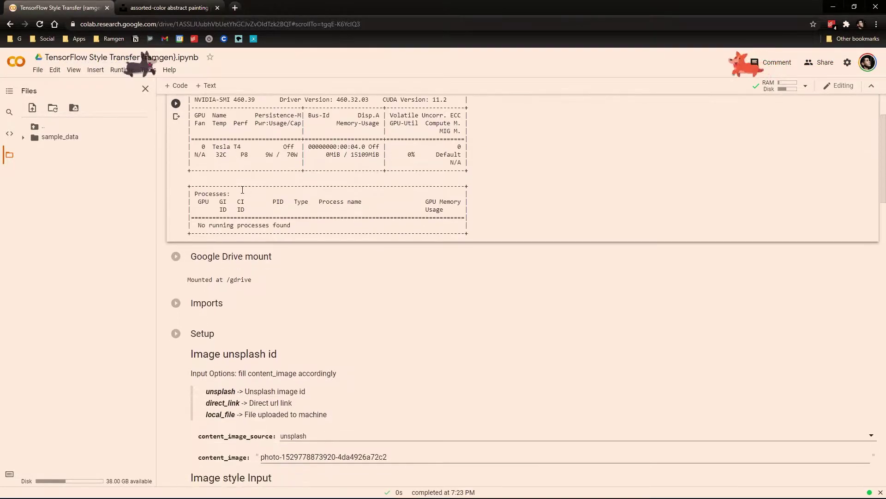
pyautogui.click(331, 206)
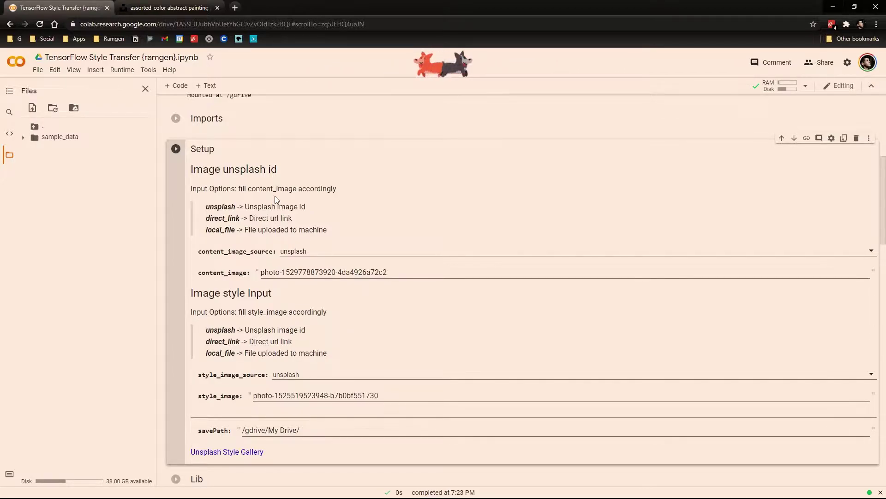
# - Look through the content_image_source options, leaving it on unsplash
pyautogui.click(294, 251)
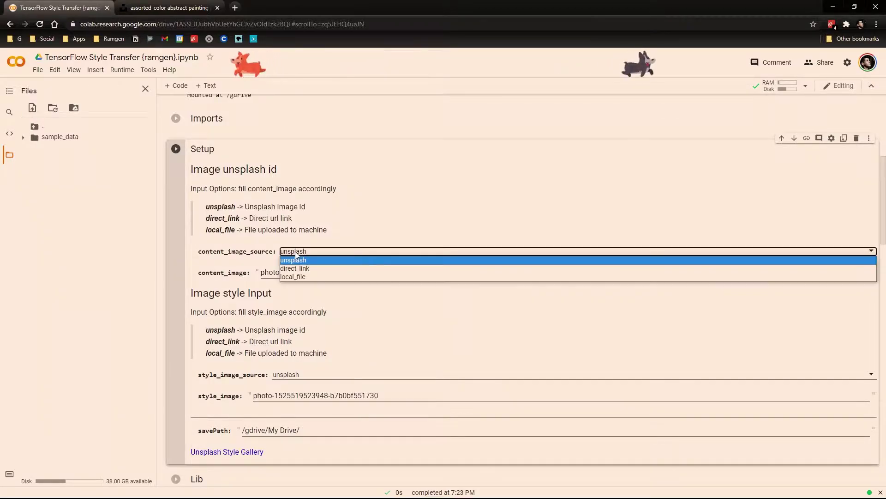
pyautogui.click(295, 252)
pyautogui.click(288, 253)
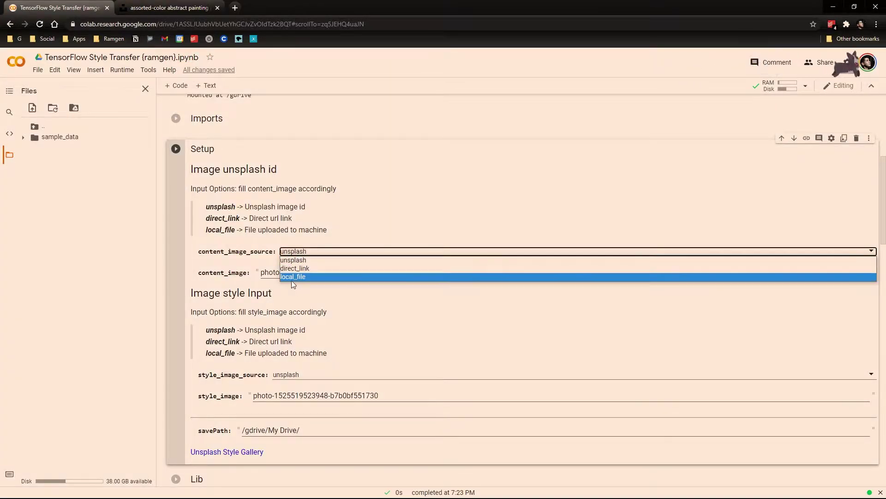
pyautogui.click(198, 193)
pyautogui.click(298, 251)
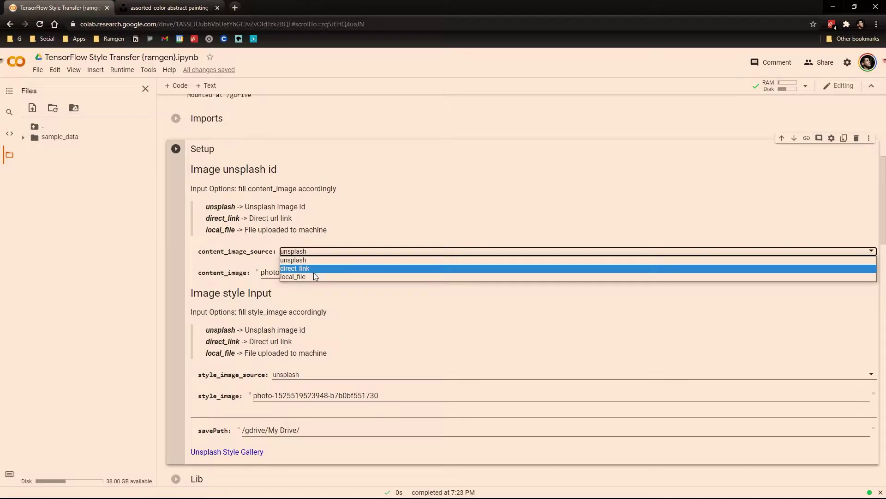
pyautogui.click(119, 192)
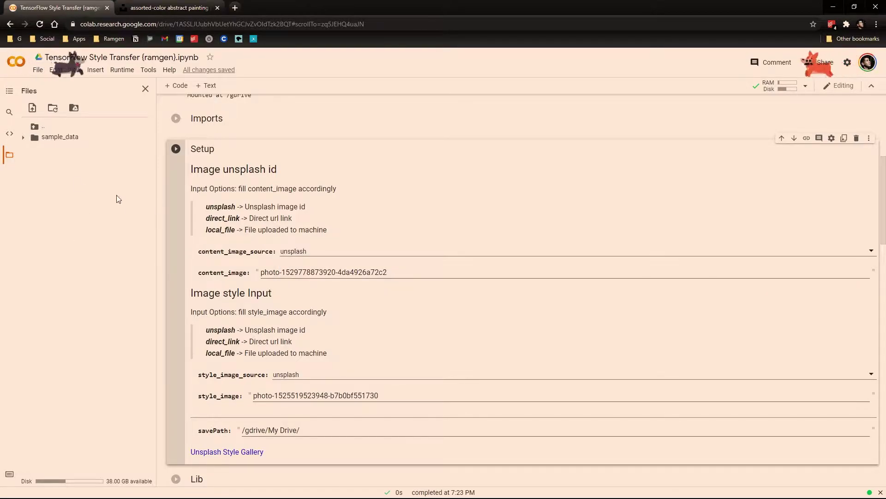
pyautogui.click(293, 252)
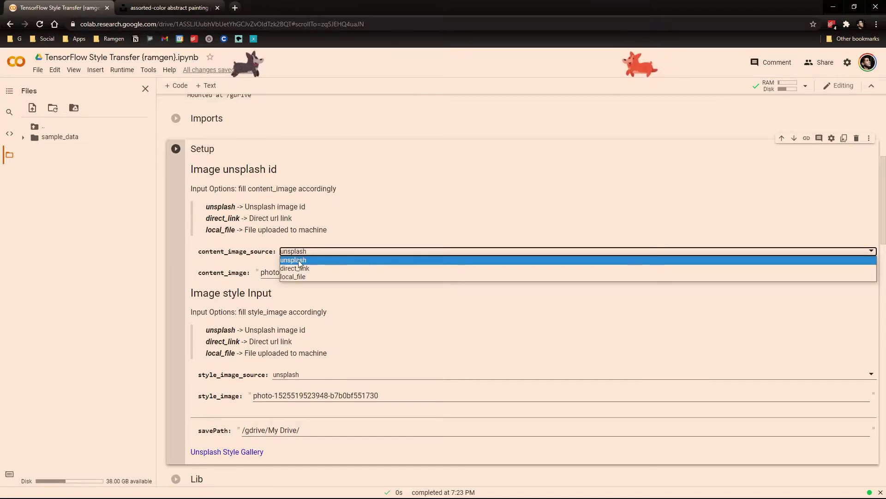
# - Copy the abstract painting's Unsplash photo ID from its full-size image URL
pyautogui.hotkey('ctrl', 'Tab')
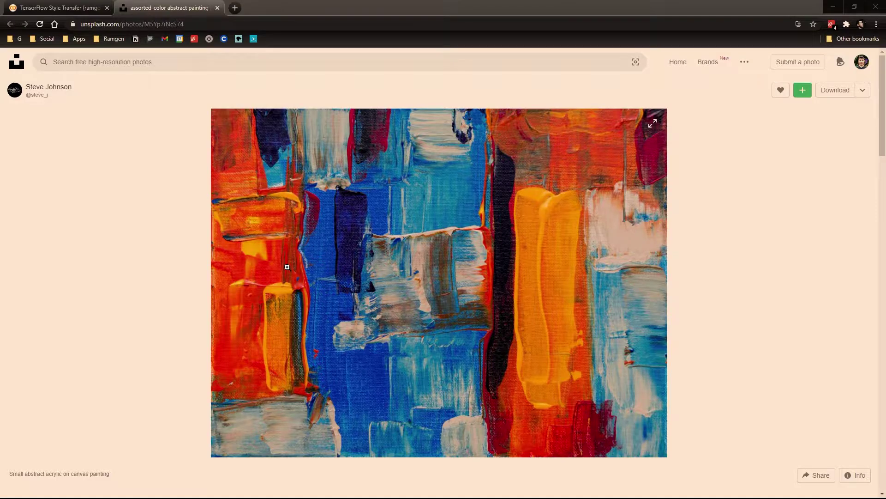
pyautogui.rightClick(288, 267)
pyautogui.click(299, 275)
pyautogui.click(277, 6)
pyautogui.moveTo(145, 24); pyautogui.dragTo(233, 24)
pyautogui.hotkey('ctrl', 'c')
pyautogui.hotkey('ctrl', '1')
pyautogui.click(293, 272)
pyautogui.hotkey('ctrl', 'a')
pyautogui.hotkey('ctrl', 'v')
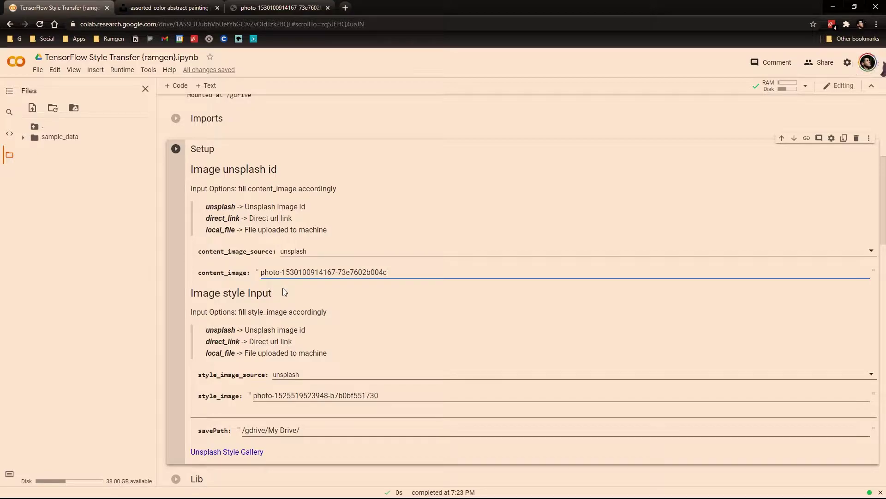
# - Switch content_image_source to local_file and upload H_000000.png and H_000226.png to the Files panel
pyautogui.click(303, 251)
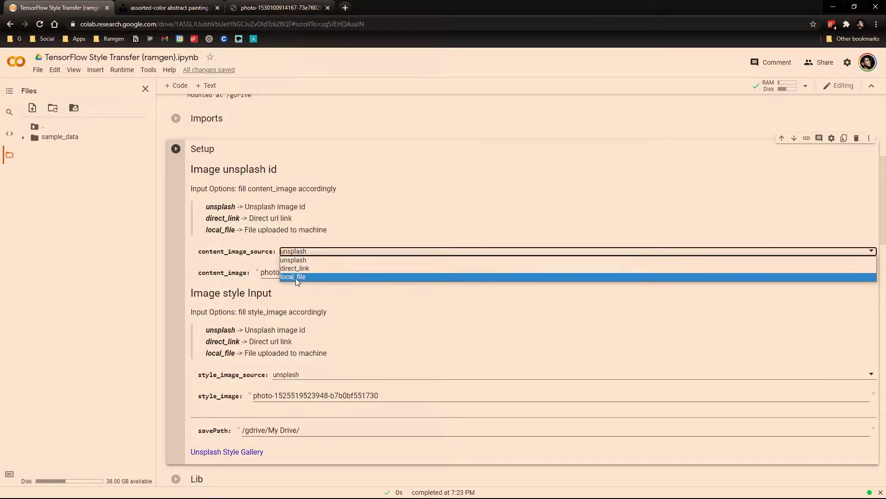
pyautogui.click(295, 278)
pyautogui.hotkey('alt', 'Tab')
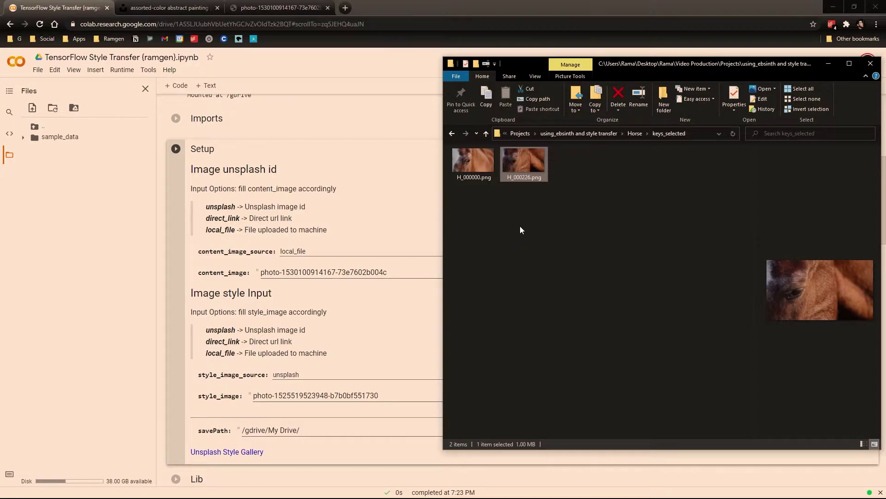
pyautogui.moveTo(520, 226); pyautogui.dragTo(68, 196)
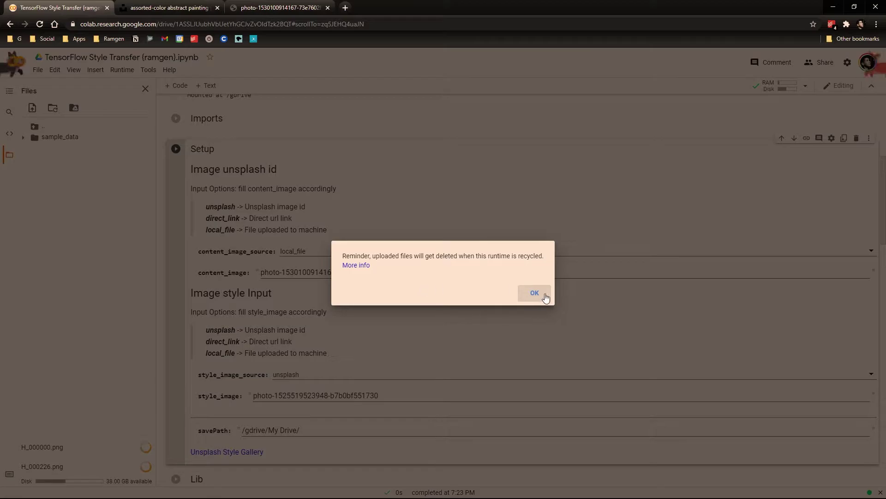
pyautogui.click(535, 293)
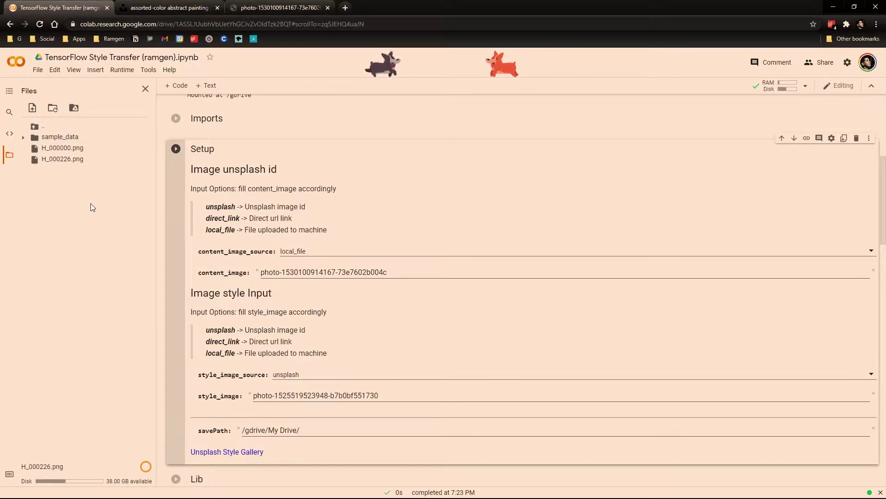
# - Replace content_image with H_000000.png and keep the style image source on unsplash
pyautogui.click(351, 273)
pyautogui.hotkey('ctrl', 'a')
pyautogui.press('BackSpace')
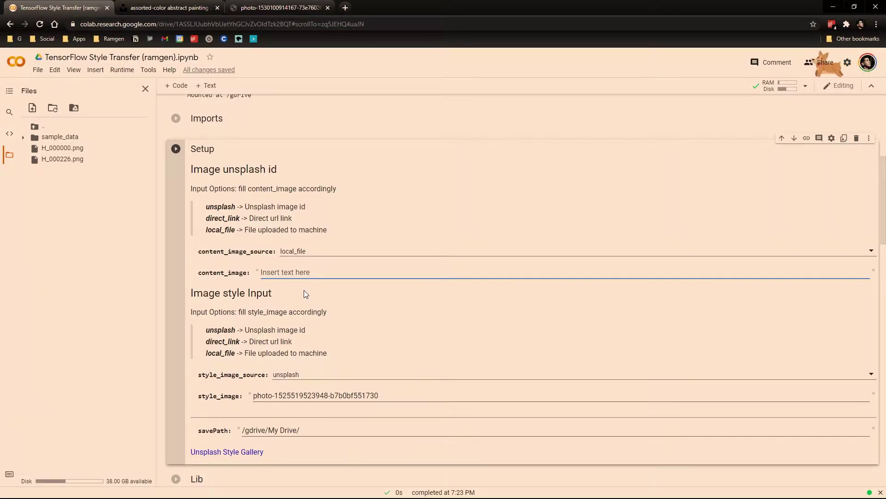
pyautogui.click(122, 70)
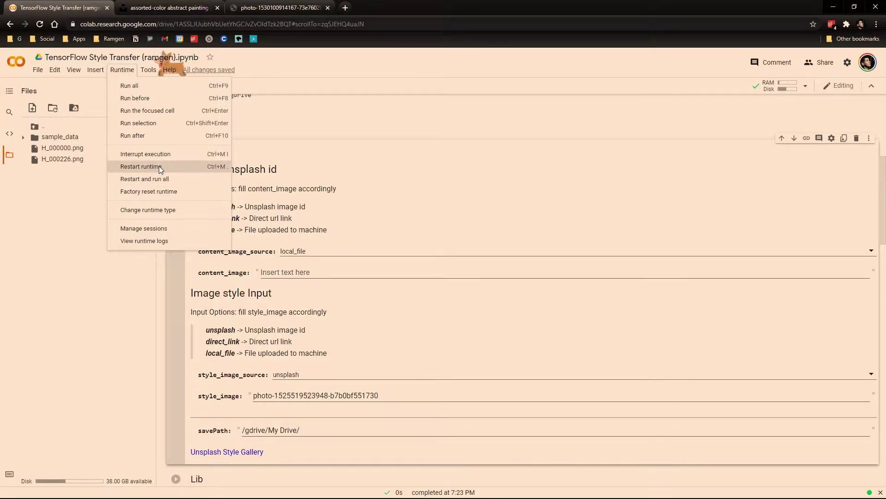
pyautogui.click(307, 272)
pyautogui.write('H')
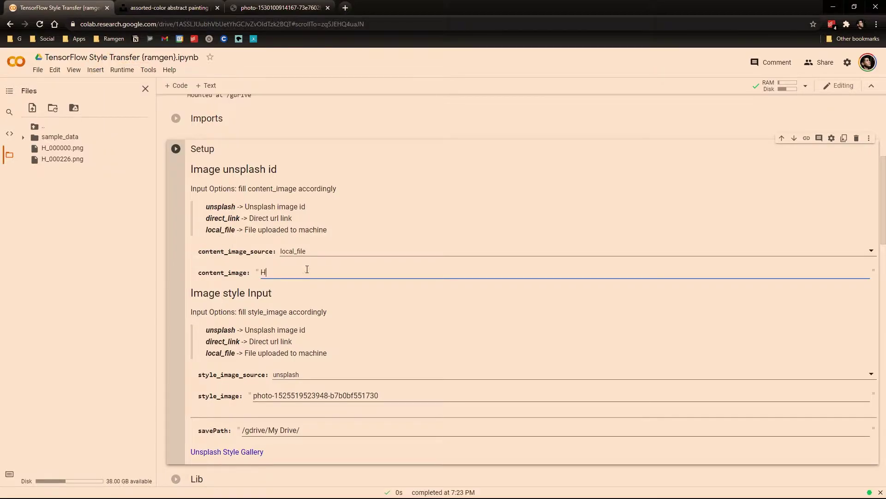
pyautogui.write('_000000.png')
pyautogui.click(298, 381)
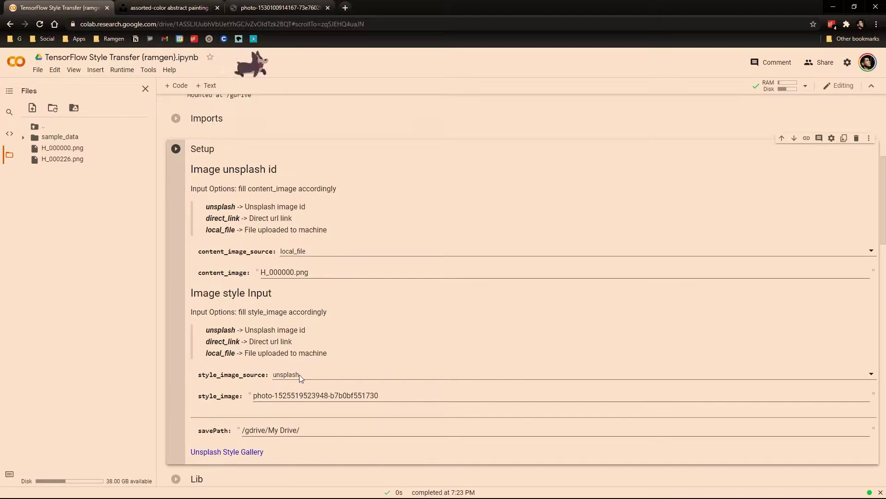
pyautogui.click(298, 375)
pyautogui.click(295, 382)
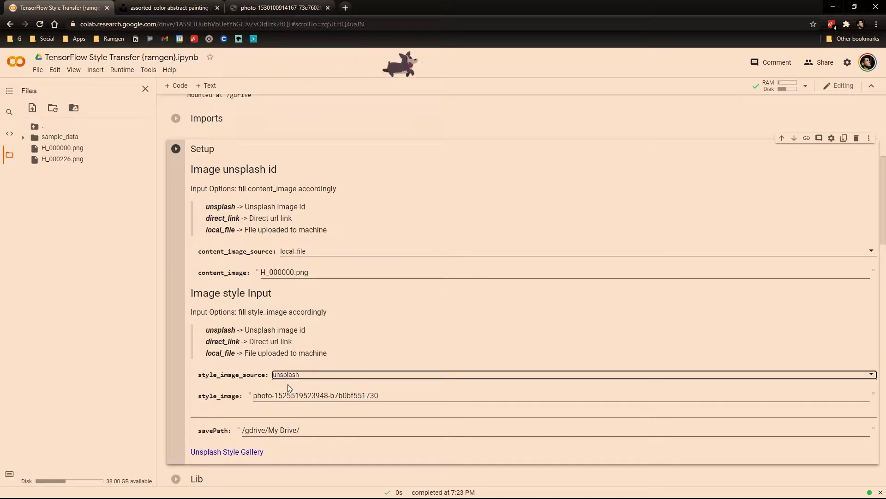
pyautogui.click(281, 8)
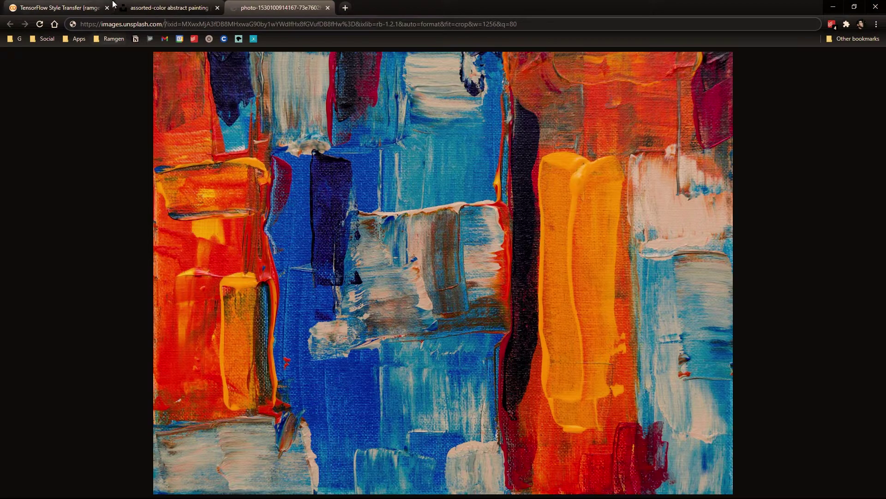
pyautogui.click(60, 8)
pyautogui.tripleClick(377, 403)
pyautogui.hotkey('ctrl', 'v')
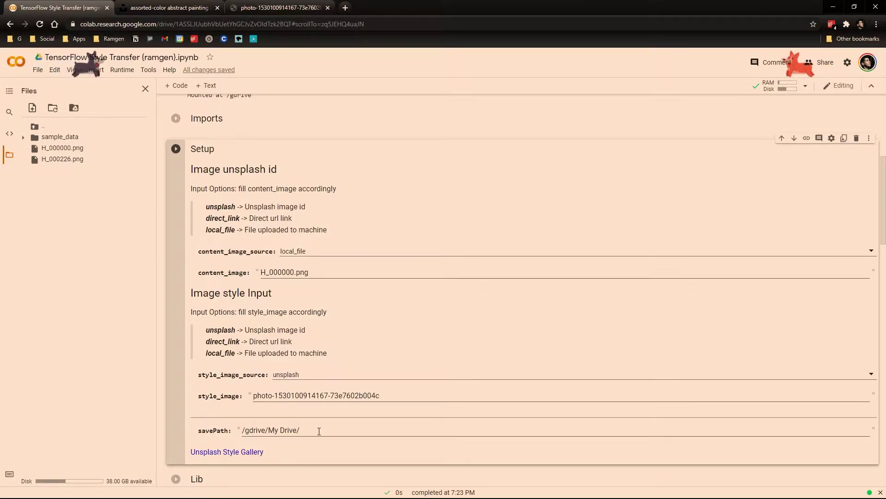
pyautogui.hotkey('ctrl', 'F9')
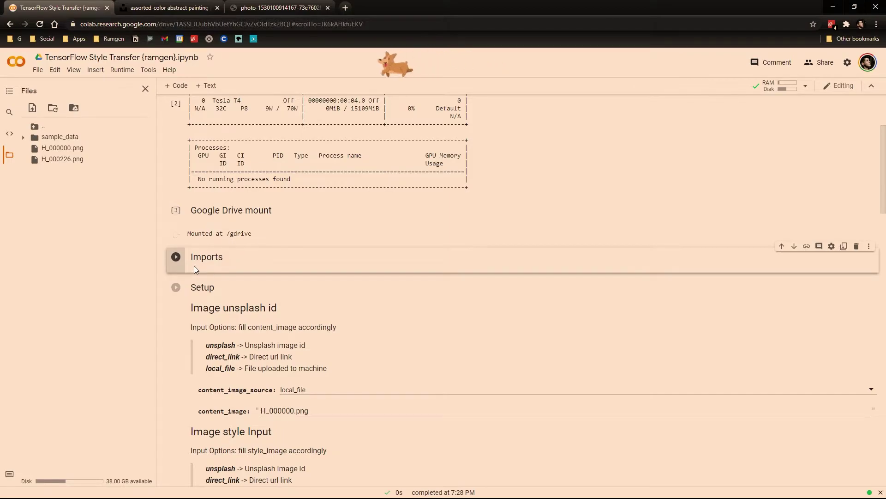
# - Run the Imports, Setup, feature-extraction and Model Libs cells, then scroll down to Generate!
pyautogui.click(176, 257)
pyautogui.click(176, 287)
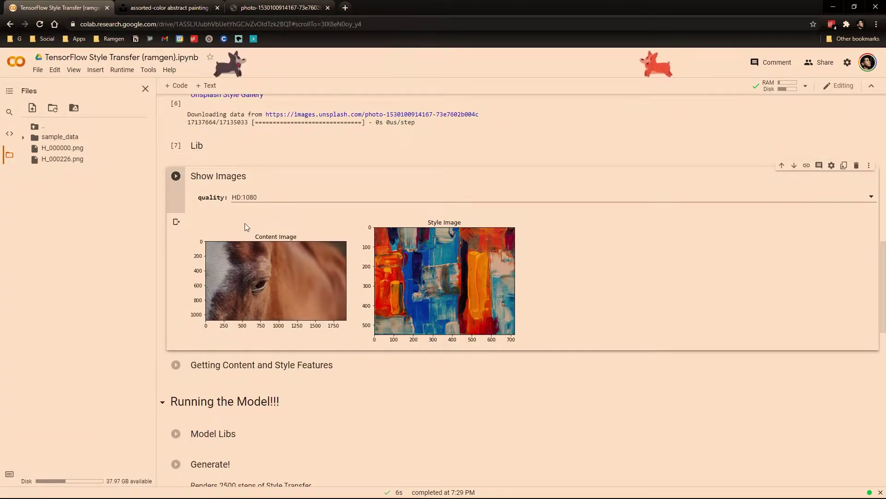
pyautogui.scroll(-2, 331, 282)
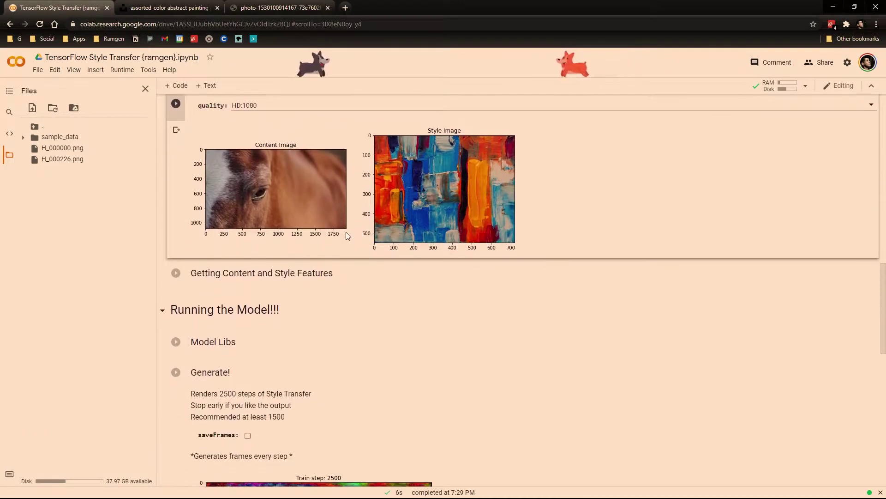
pyautogui.click(176, 273)
pyautogui.click(176, 341)
pyautogui.scroll(-5, 182, 251)
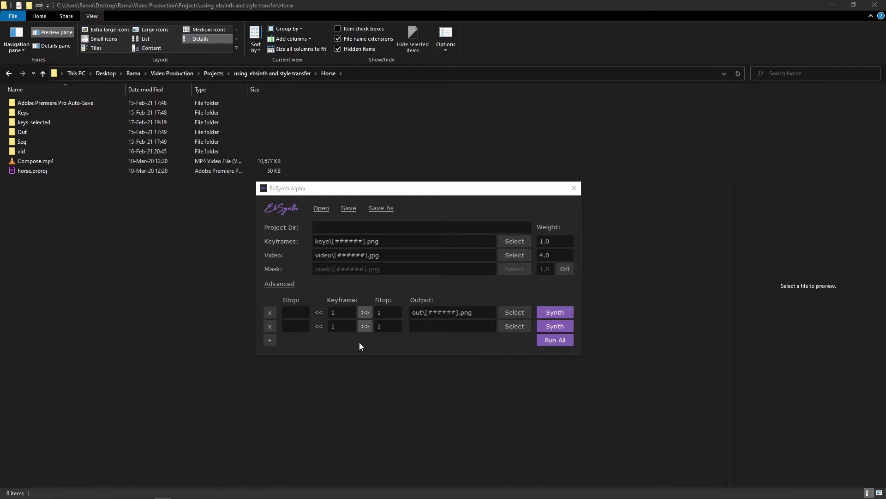
# - Open the Seq folder of horse frames and move the EbSynth window to the top-left beside it
pyautogui.doubleClick(35, 141)
pyautogui.hotkey('alt', 'Tab')
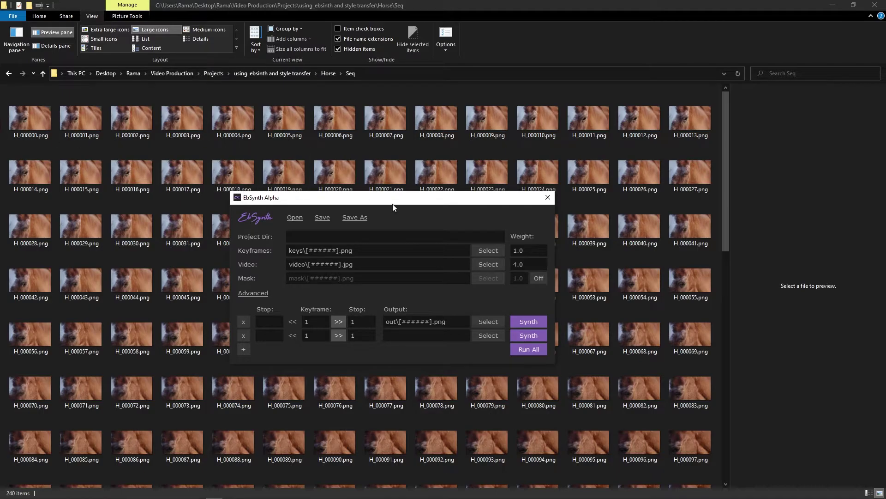
pyautogui.moveTo(392, 201); pyautogui.dragTo(266, 151)
pyautogui.scroll(-10, 512, 339)
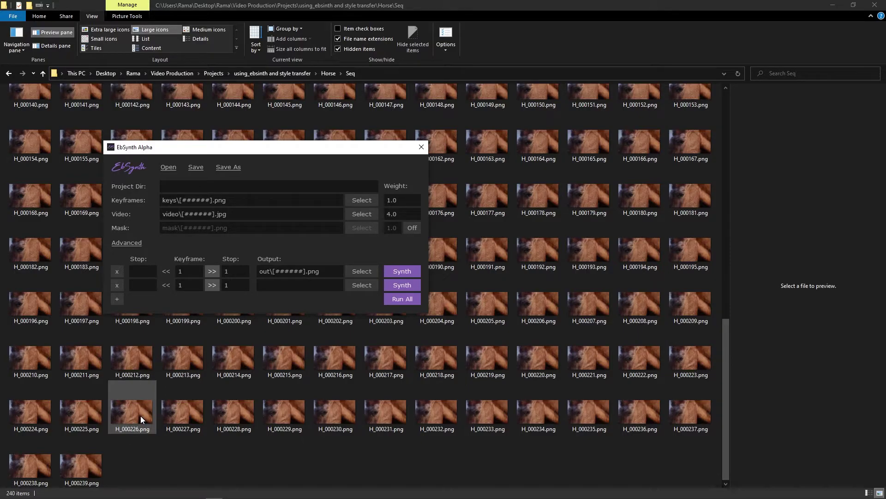
pyautogui.moveTo(342, 170); pyautogui.dragTo(256, 140)
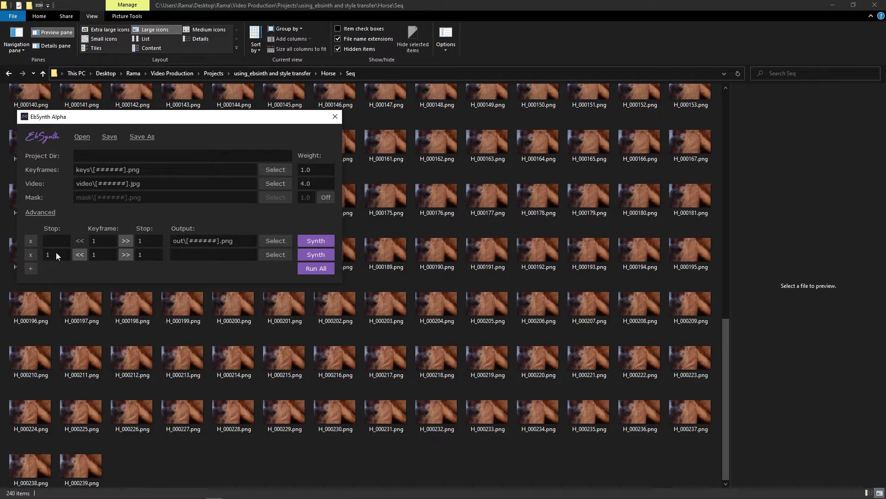
# - Enter two passes: keyframe 0 stopping at 226, and keyframe 226 stopping at 239
pyautogui.moveTo(190, 119); pyautogui.dragTo(431, 203)
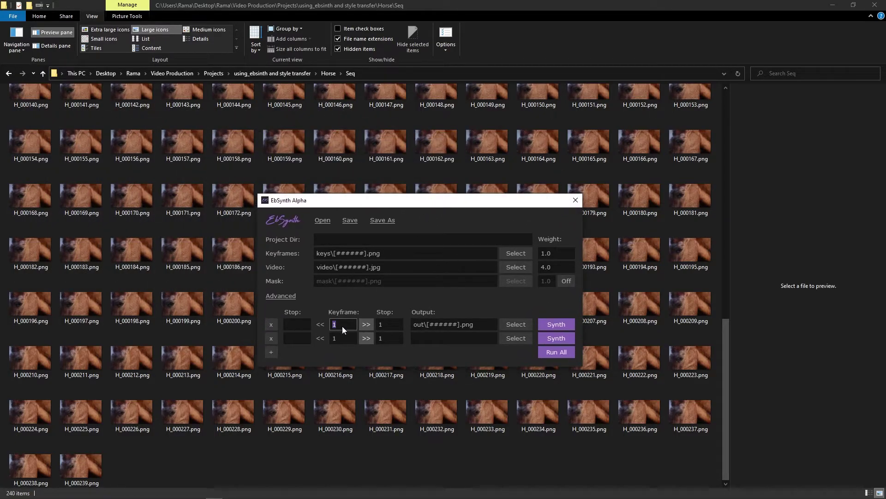
pyautogui.write('0')
pyautogui.press('Tab')
pyautogui.write('226')
pyautogui.doubleClick(333, 338)
pyautogui.write('226')
pyautogui.press('Tab')
pyautogui.write('239')
pyautogui.click(372, 298)
# - Set Keyframes to the Keys images and Video to the Seq H_000000.png frames
pyautogui.click(509, 253)
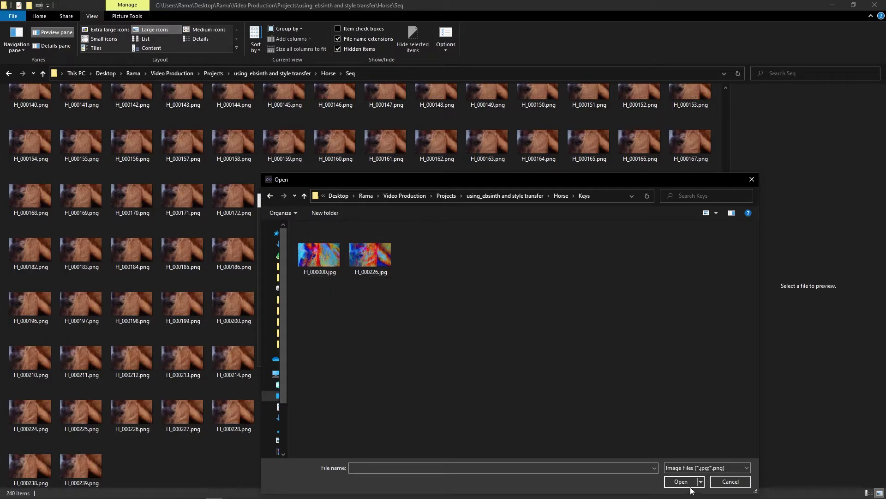
pyautogui.click(319, 254)
pyautogui.click(681, 481)
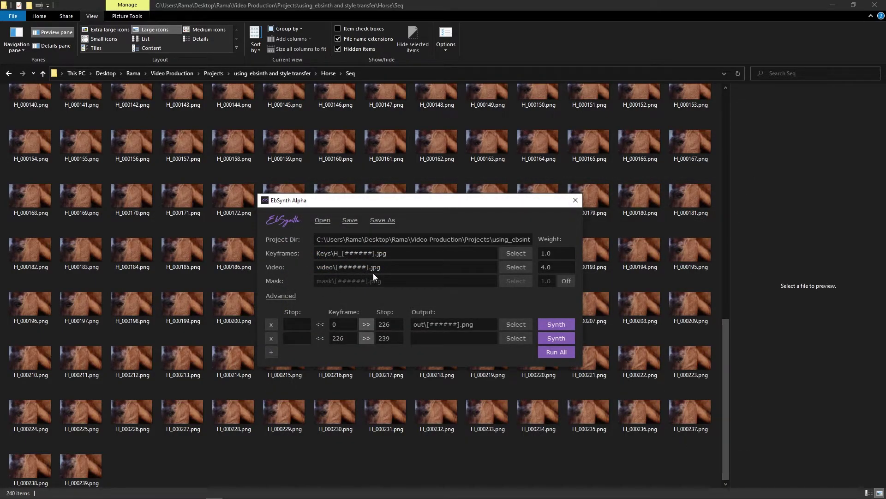
pyautogui.click(518, 272)
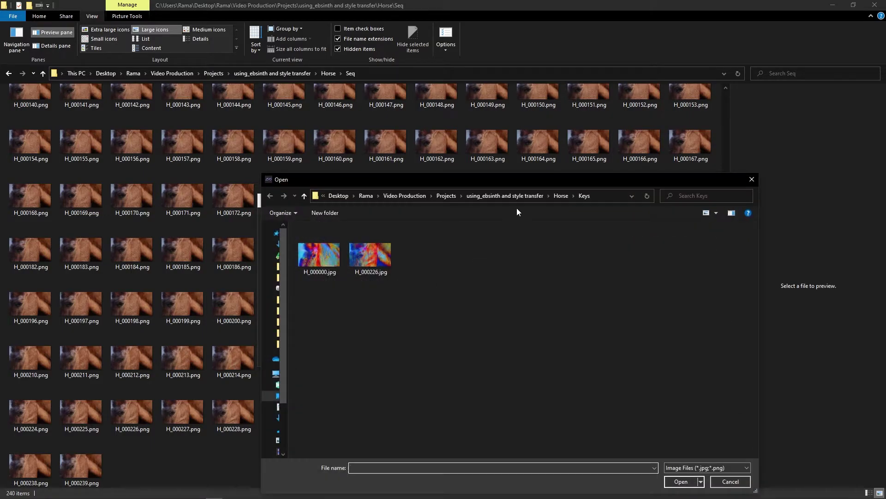
pyautogui.click(303, 195)
pyautogui.doubleClick(305, 278)
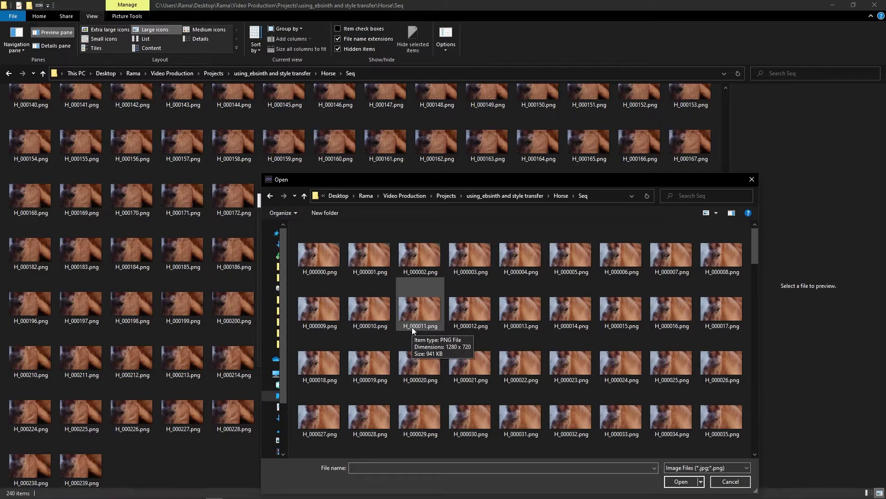
pyautogui.click(318, 253)
pyautogui.click(681, 482)
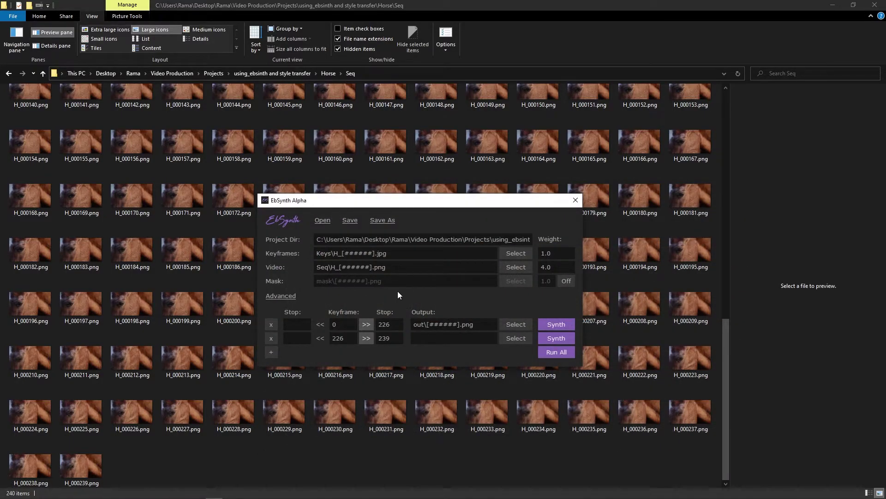
# - Set the vid folder as the output for both passes
pyautogui.click(517, 324)
pyautogui.doubleClick(303, 289)
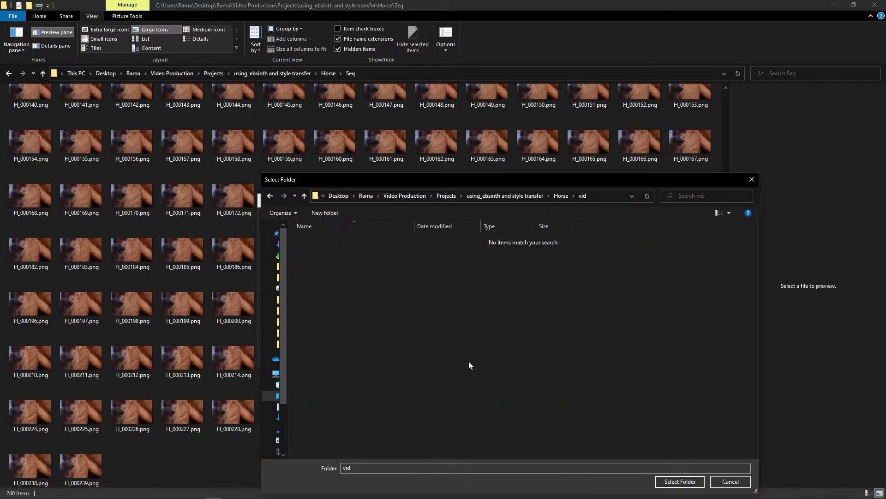
pyautogui.click(680, 482)
pyautogui.click(515, 338)
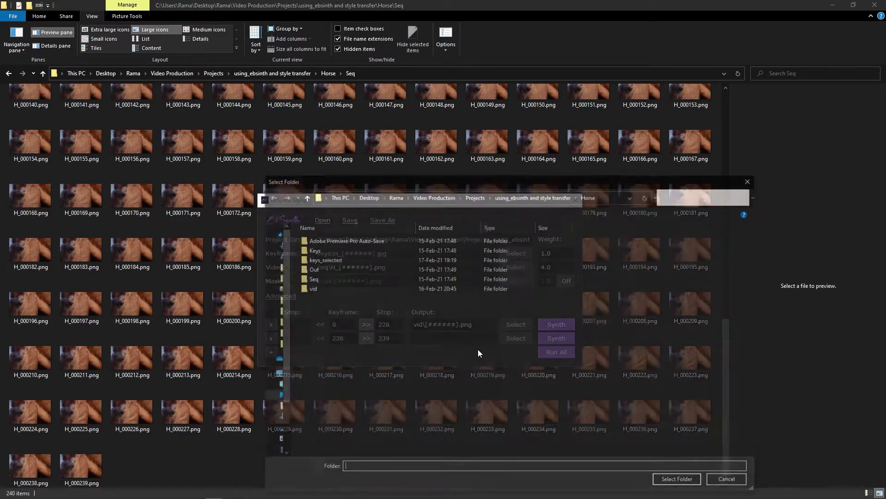
pyautogui.doubleClick(308, 291)
pyautogui.press('Return')
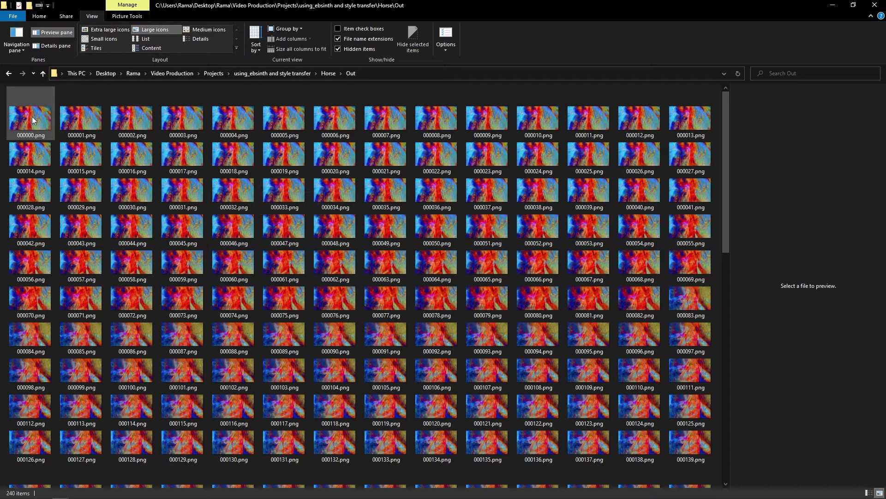
# - Scroll through the painted PNG frames in the Horse\Out folder
pyautogui.scroll(-5, 431, 278)
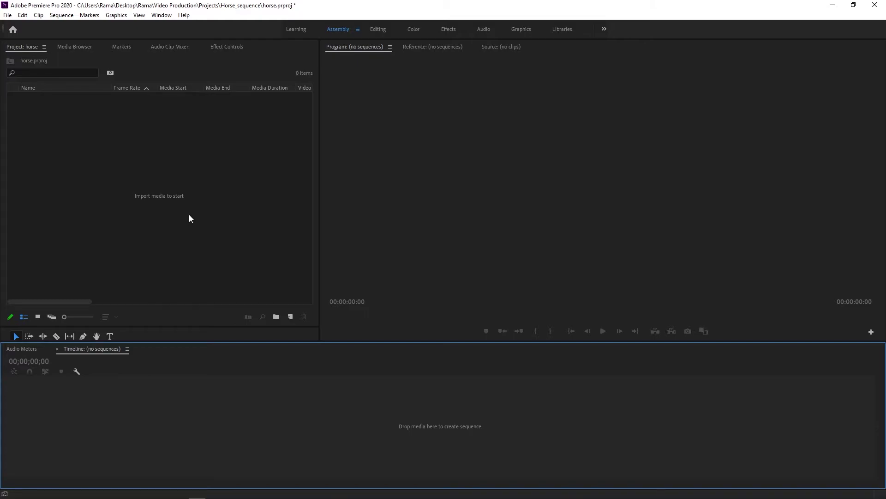
# - Import 000000.png from Horse\Out as an image sequence into the horse project
pyautogui.doubleClick(143, 219)
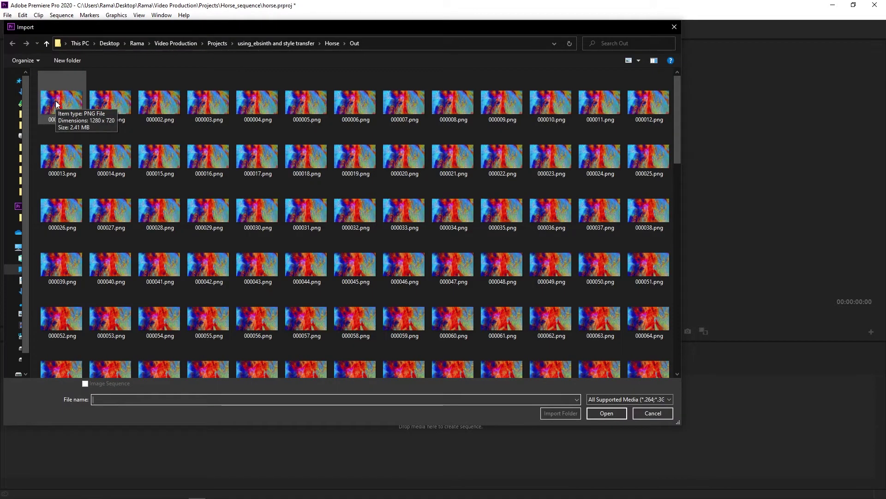
pyautogui.click(56, 104)
pyautogui.click(85, 383)
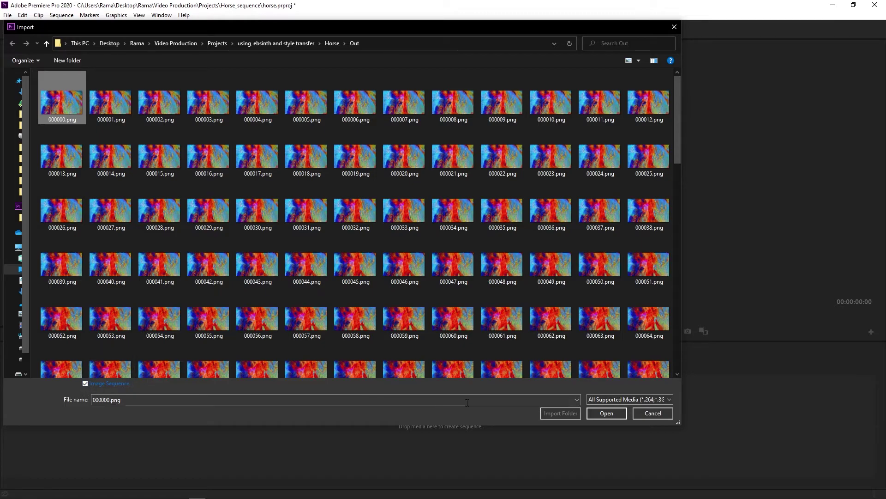
pyautogui.click(609, 415)
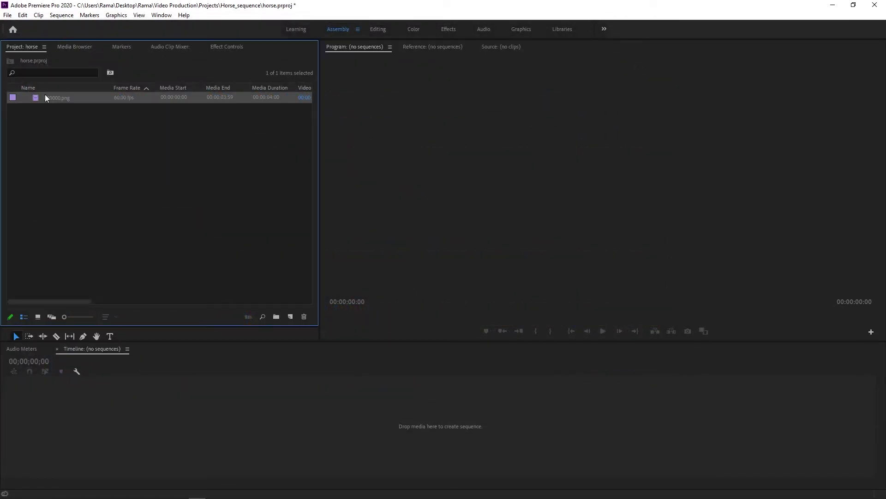
# - Create sequence 000000 from the imported 000000.png clip and preview it
pyautogui.rightClick(41, 98)
pyautogui.click(71, 168)
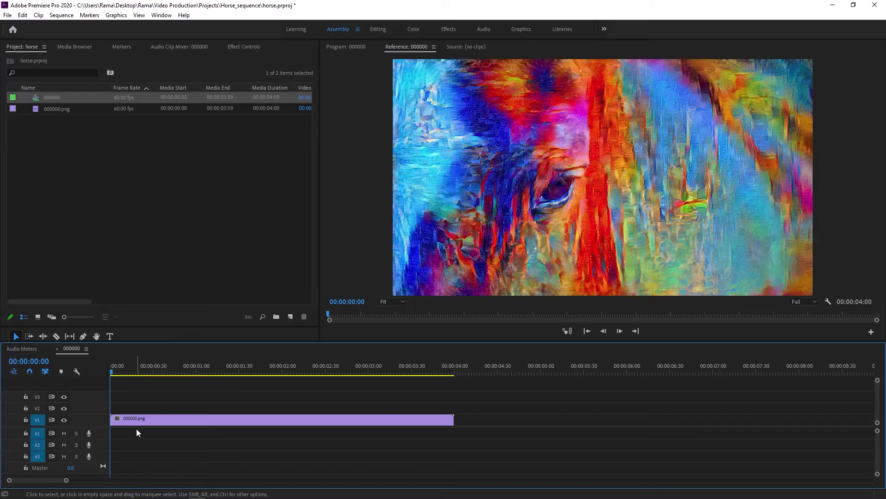
pyautogui.press('space')
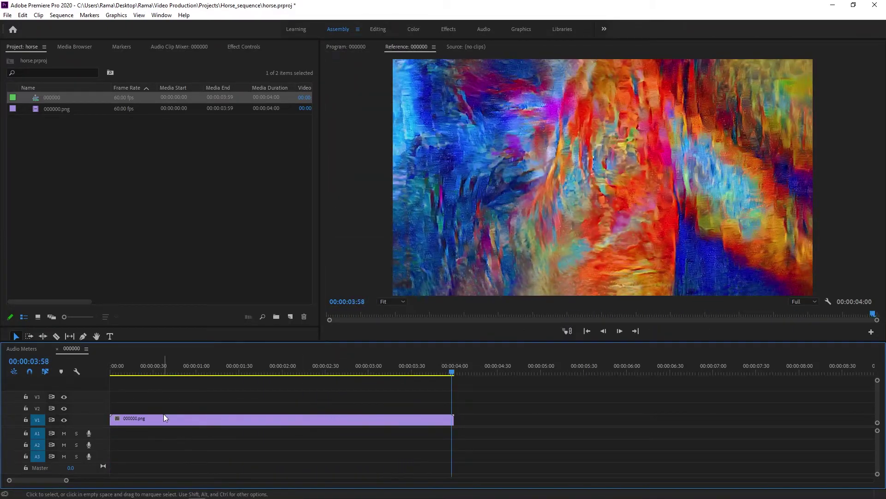
# - Place a copy of the clip after it on V1, reverse it at -100% speed, and replay from the start
pyautogui.click(165, 417)
pyautogui.moveTo(141, 417); pyautogui.dragTo(525, 423)
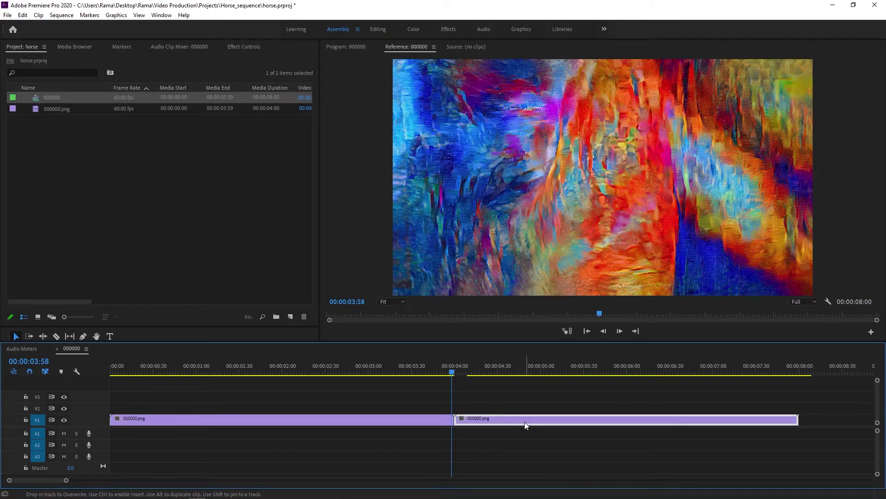
pyautogui.hotkey('ctrl', 'r')
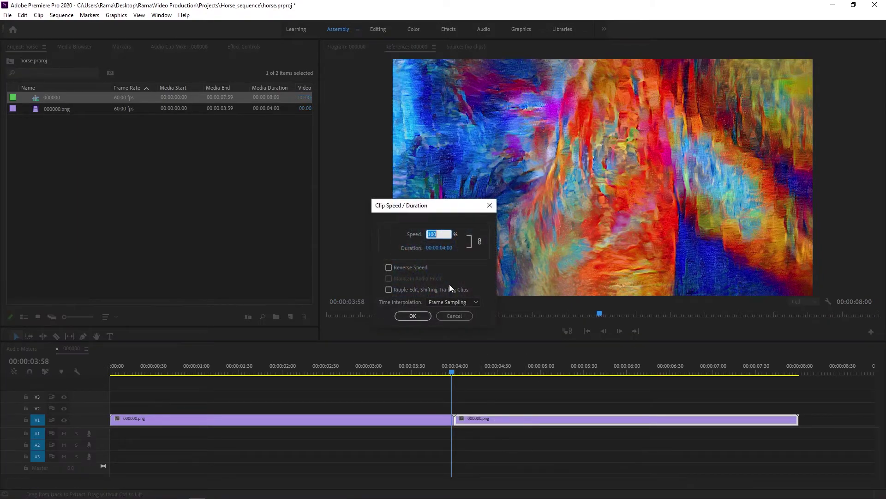
pyautogui.click(398, 267)
pyautogui.click(413, 316)
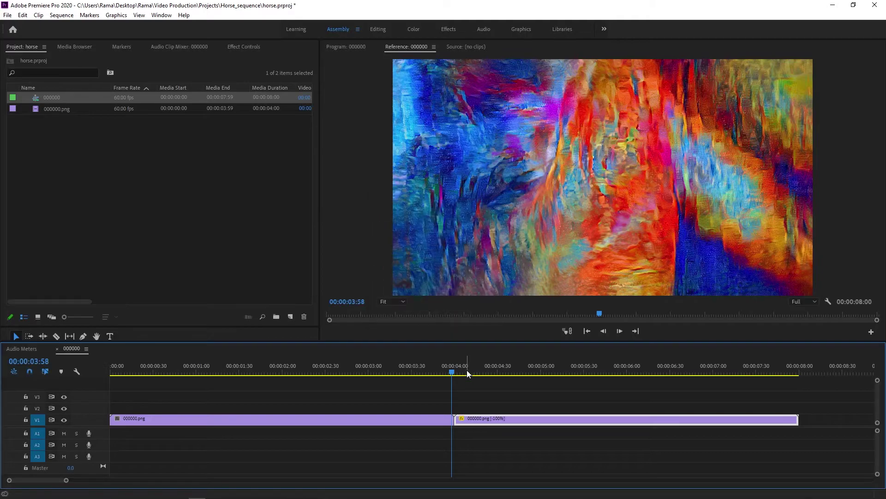
pyautogui.moveTo(450, 371); pyautogui.dragTo(88, 368)
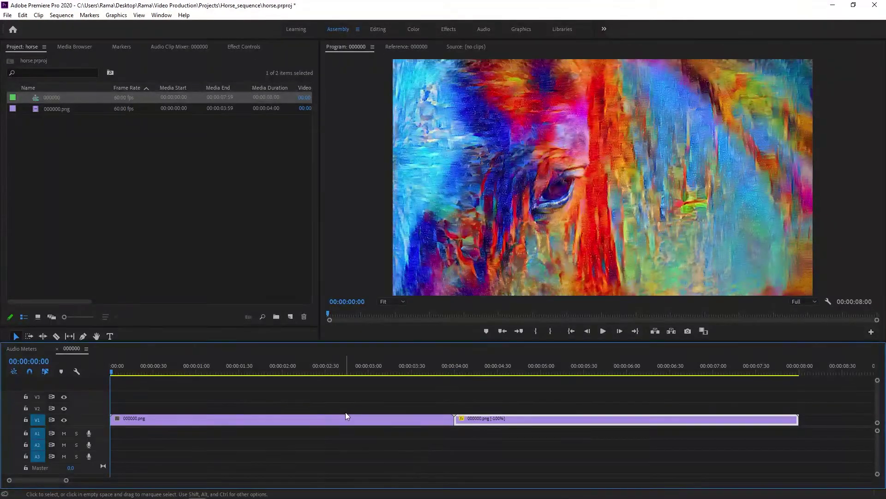
pyautogui.press('space')
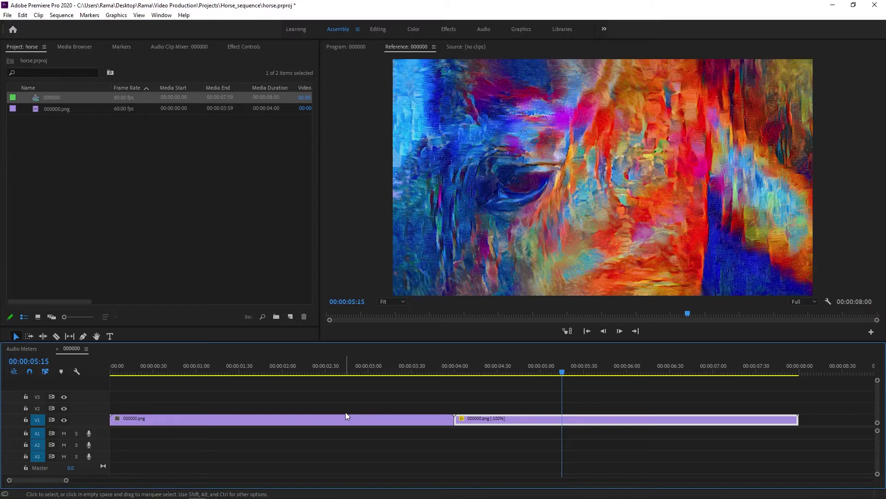
# - Open Export Settings and review H.264 output as 000000.mp4 at 1280x720, 60 fps
pyautogui.click(8, 15)
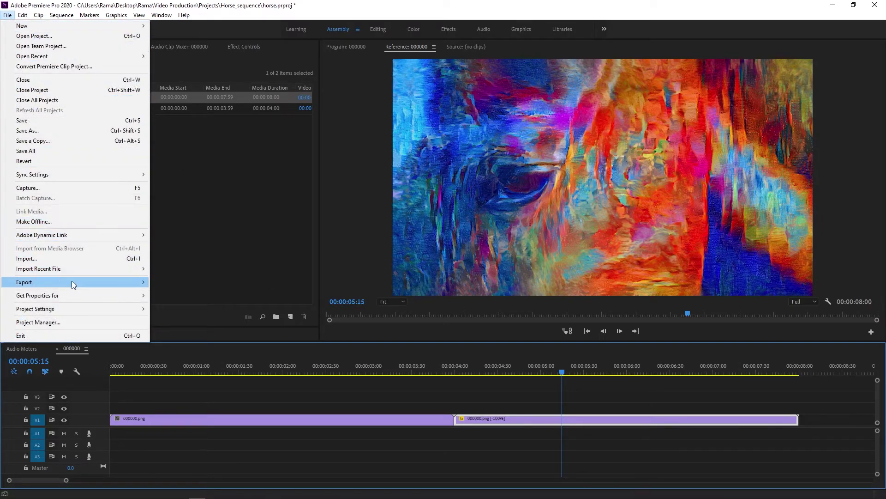
pyautogui.click(176, 282)
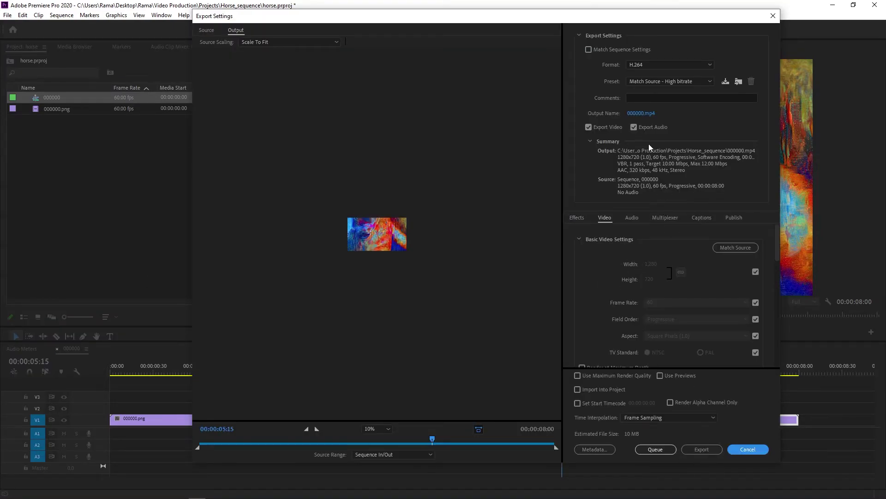
pyautogui.scroll(-8, 665, 245)
pyautogui.scroll(4, 628, 289)
pyautogui.scroll(2, 628, 292)
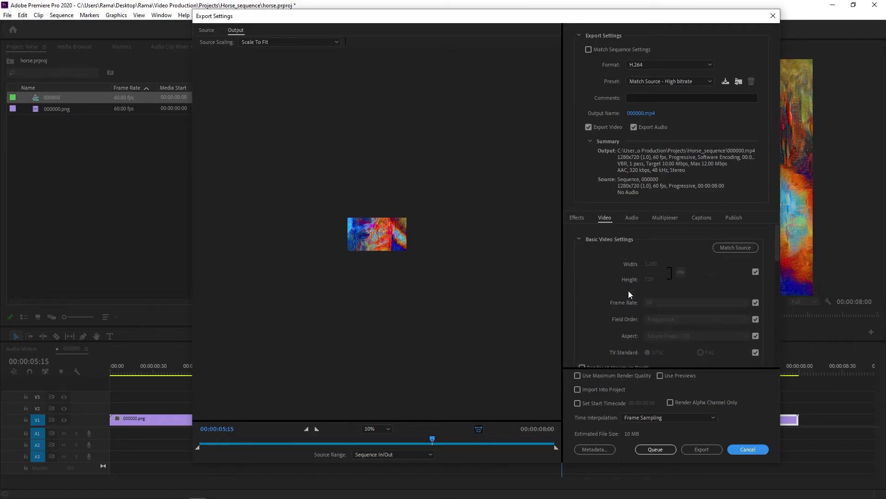